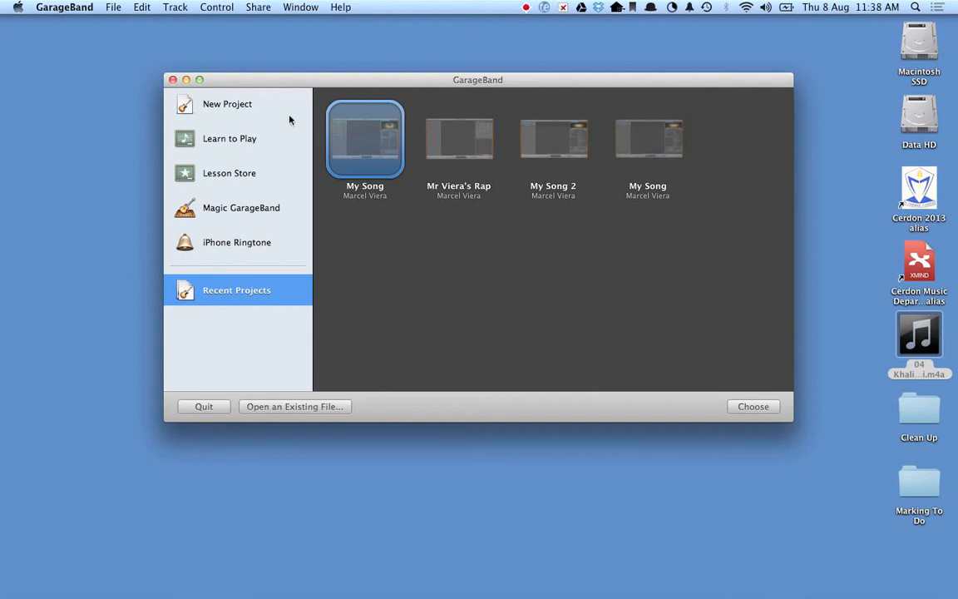
Create a new Piano project with the default tempo, signature and key settings.
{"action": "left_click", "coordinate": [230, 108]}
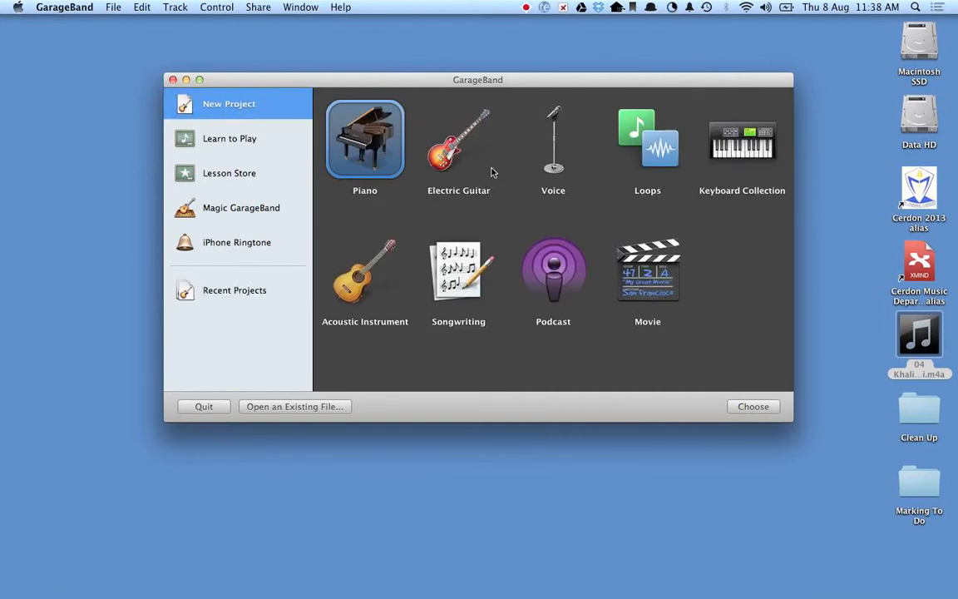
{"action": "double_click", "coordinate": [378, 151]}
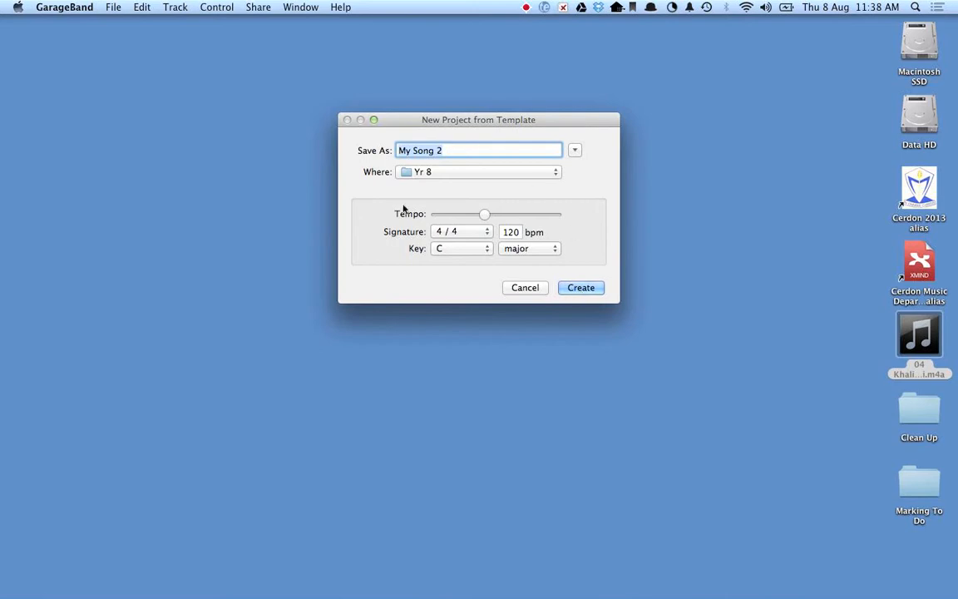
{"action": "left_click", "coordinate": [587, 288]}
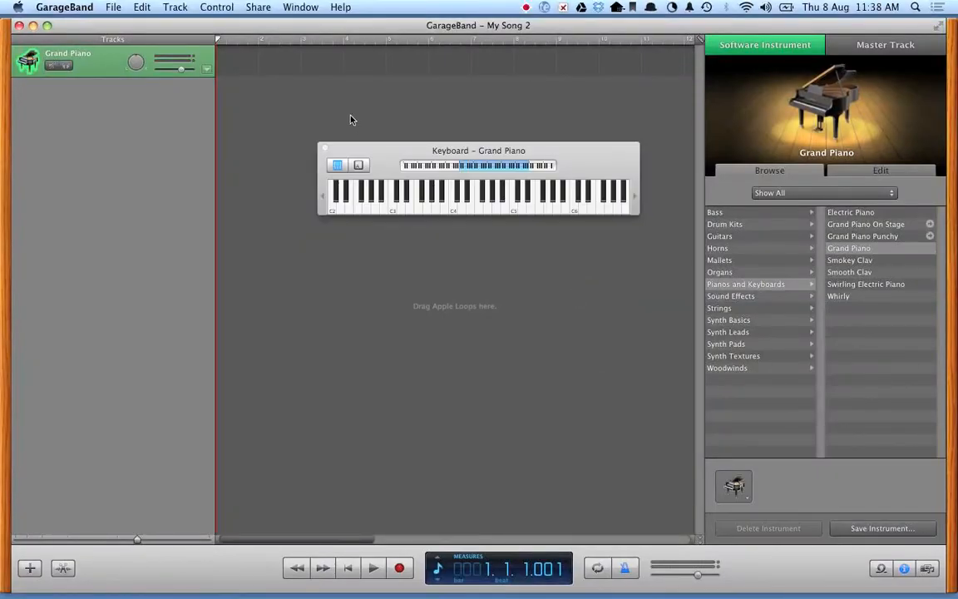
Close the on-screen keyboard and shrink the project window.
{"action": "left_click", "coordinate": [325, 148]}
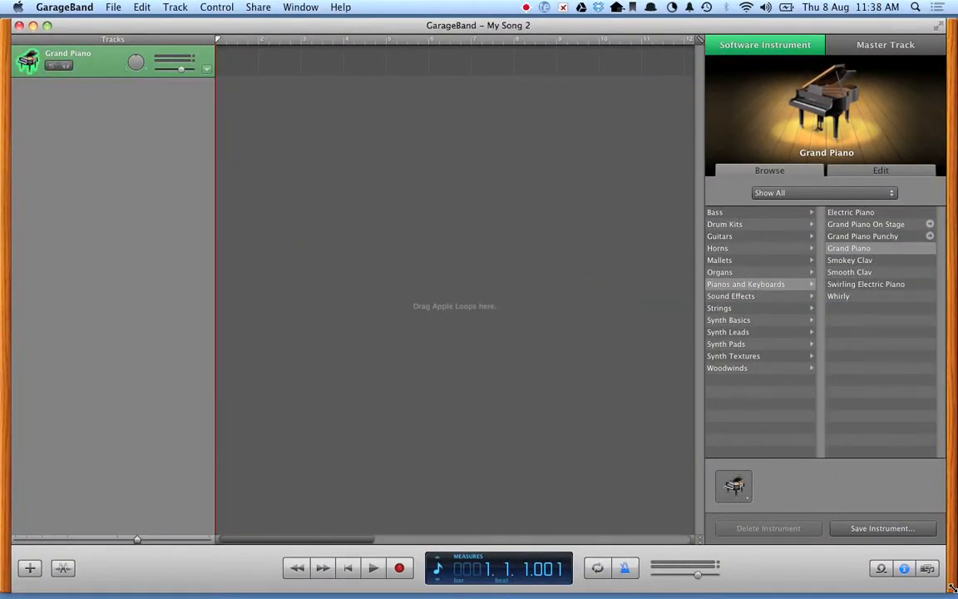
{"action": "left_click_drag", "start_coordinate": [953, 587], "coordinate": [678, 496]}
Add the 04 Khalimani audio file from the desktop to the project as a new track and maximize the window.
{"action": "left_click", "coordinate": [878, 345]}
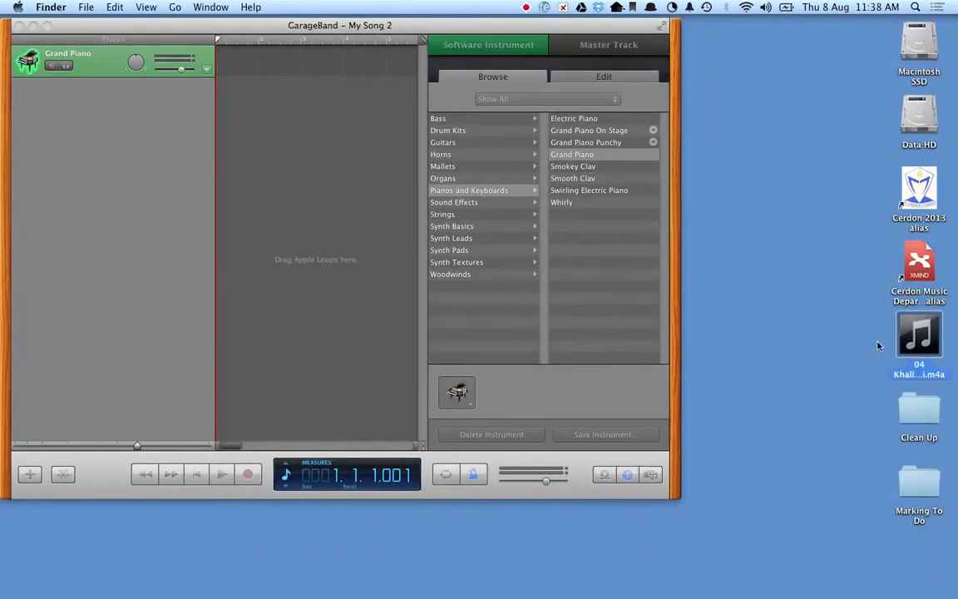
{"action": "left_click", "coordinate": [911, 325]}
{"action": "left_click_drag", "start_coordinate": [911, 324], "coordinate": [166, 95]}
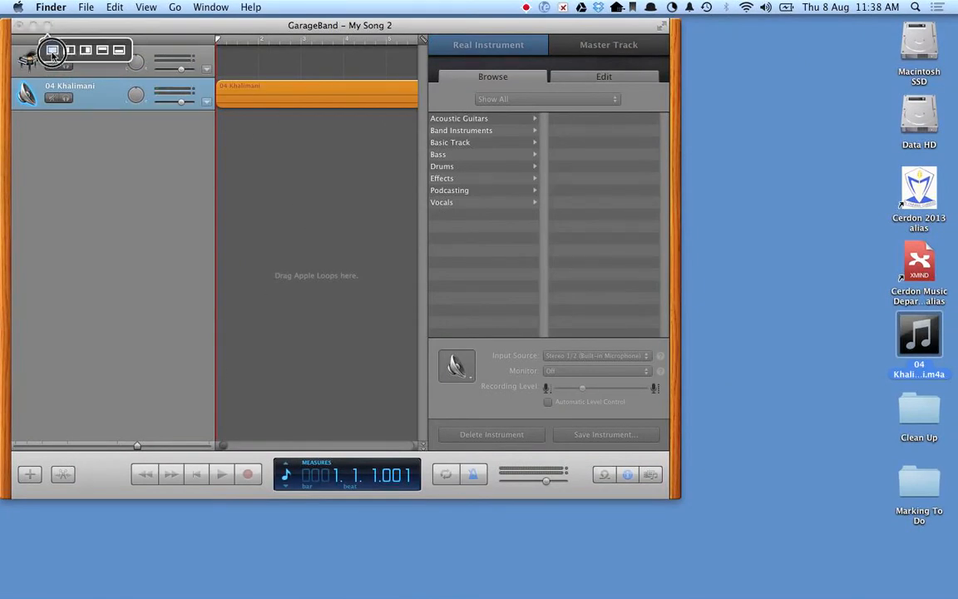
{"action": "left_click", "coordinate": [47, 26]}
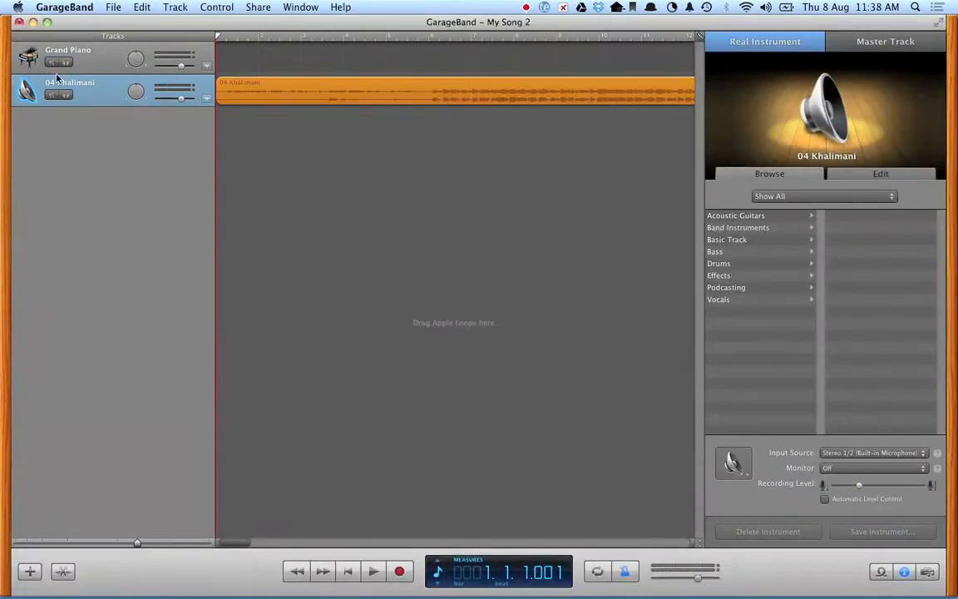
Play the song, raise the system output volume, and stop playback.
{"action": "left_click", "coordinate": [373, 572]}
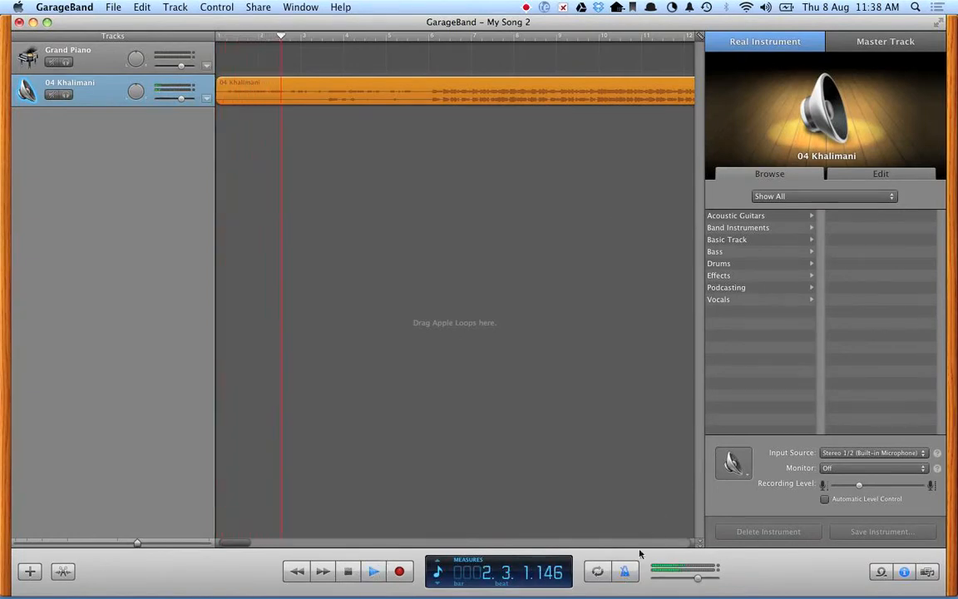
{"action": "left_click", "coordinate": [765, 7]}
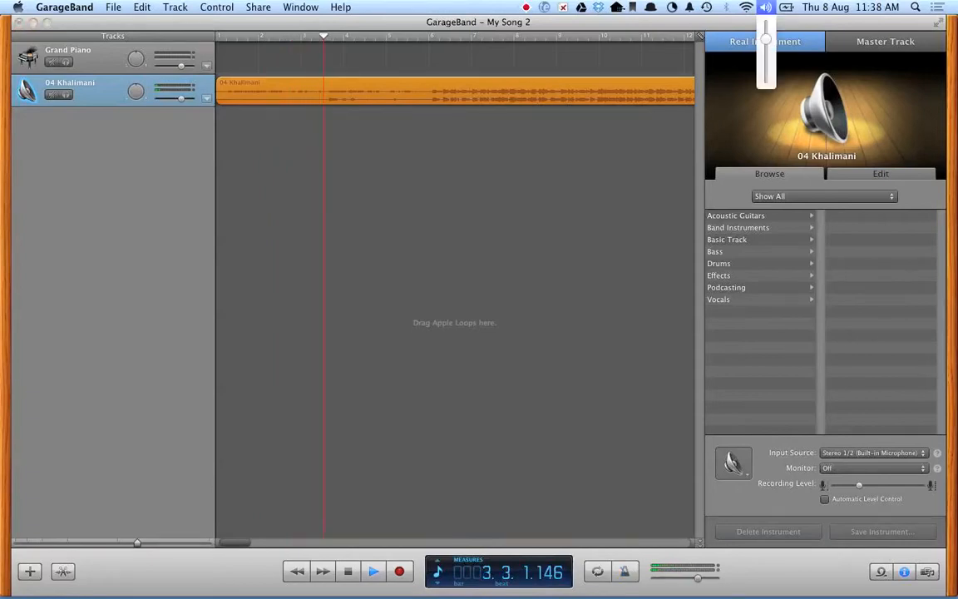
{"action": "left_click_drag", "start_coordinate": [767, 43], "coordinate": [765, 33]}
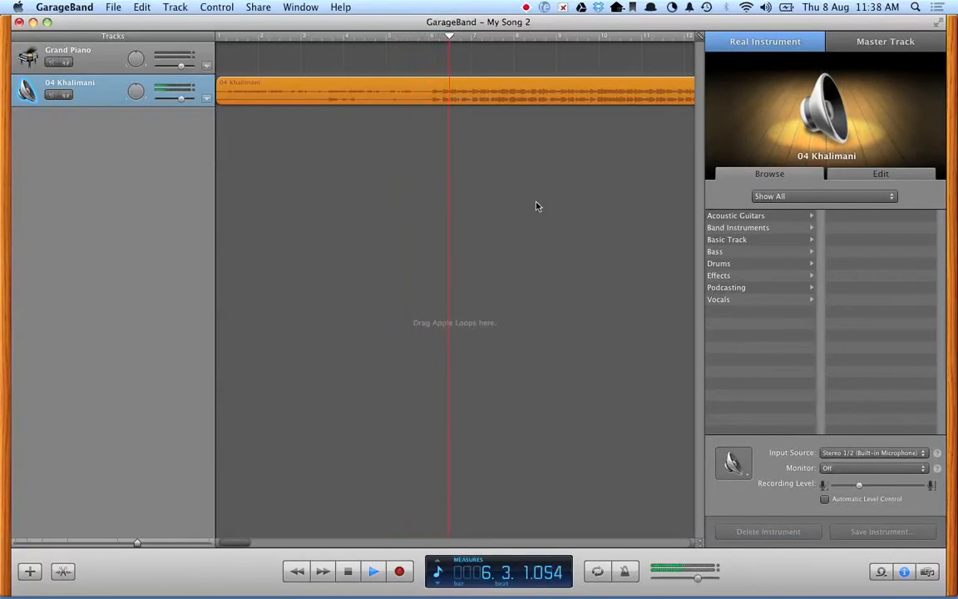
{"action": "left_click", "coordinate": [349, 570]}
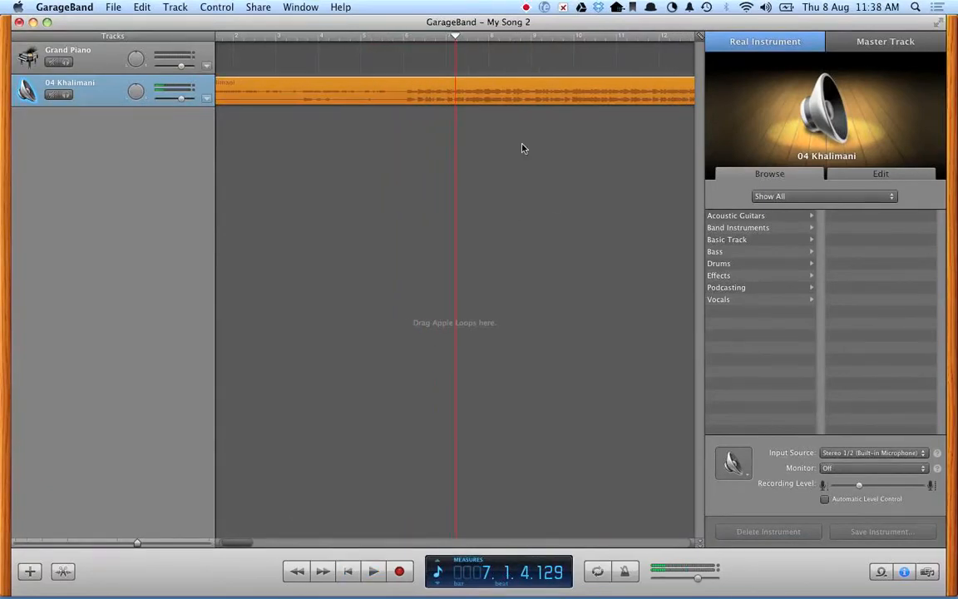
Replay the song from the start and stop with the playhead at about bar 3 beat 3.
{"action": "scroll", "coordinate": [509, 117], "scroll_direction": "left", "scroll_amount": 2}
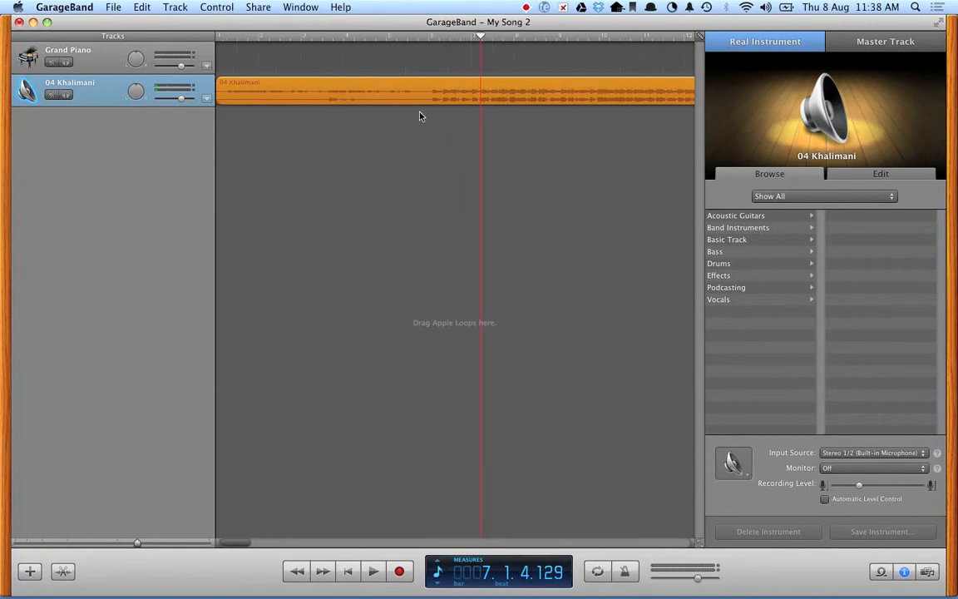
{"action": "left_click_drag", "start_coordinate": [478, 39], "coordinate": [208, 54]}
{"action": "key", "text": "space"}
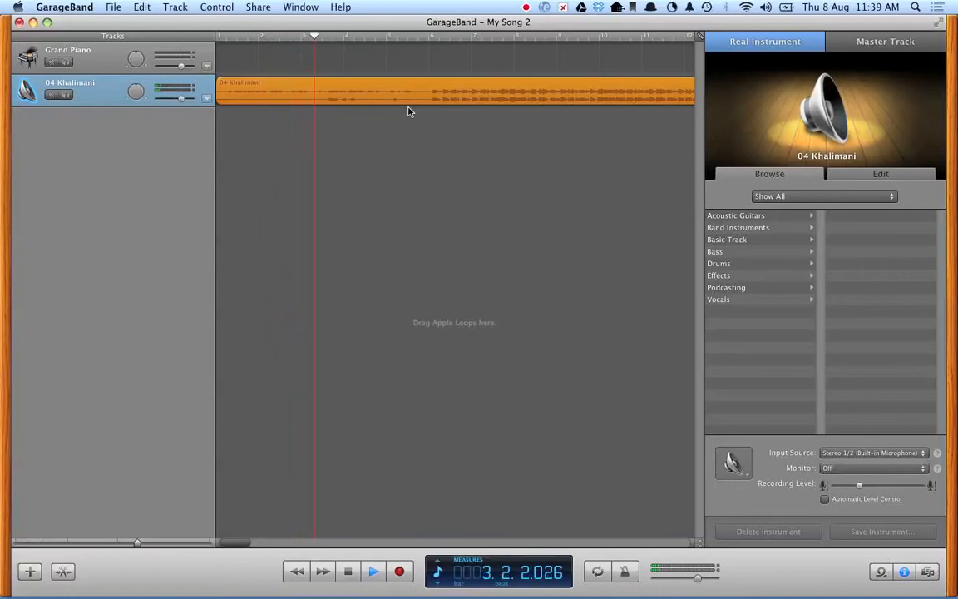
{"action": "key", "text": "space"}
{"action": "left_click_drag", "start_coordinate": [332, 37], "coordinate": [323, 36]}
{"action": "left_click", "coordinate": [284, 211]}
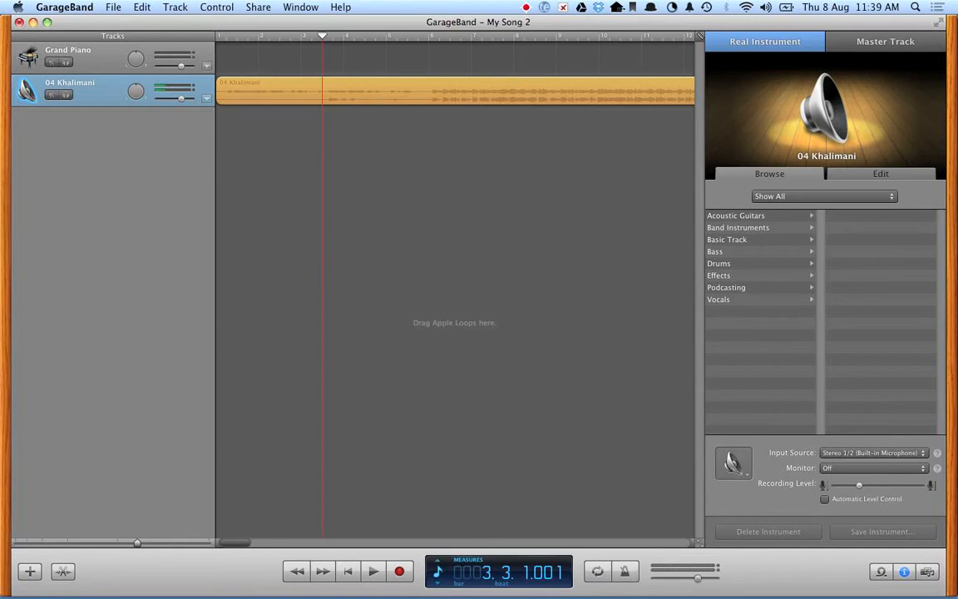
Save the project as My Viva Examples on the Desktop.
{"action": "left_click", "coordinate": [113, 6]}
{"action": "left_click", "coordinate": [140, 93]}
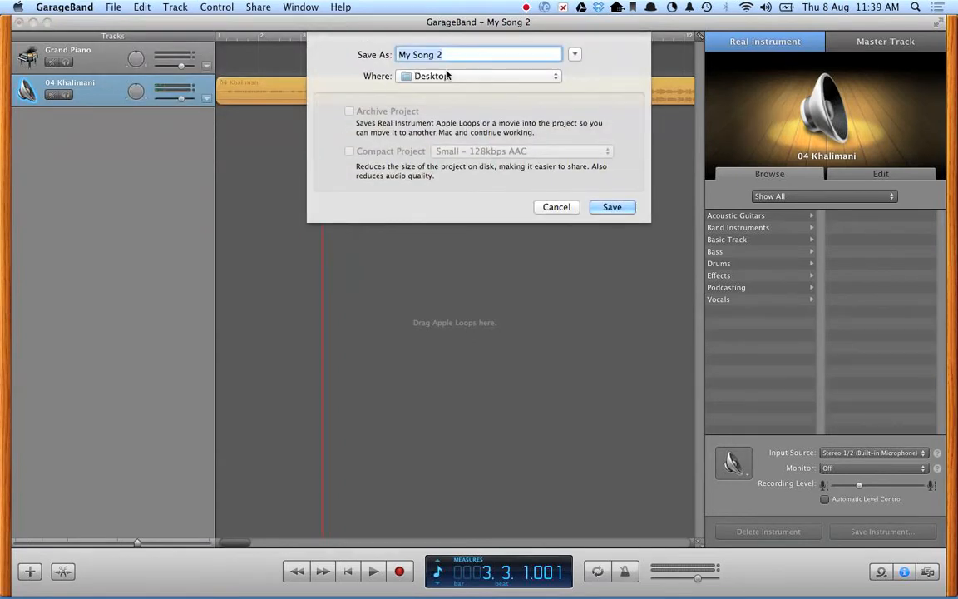
{"action": "type", "text": "My Viva Examples"}
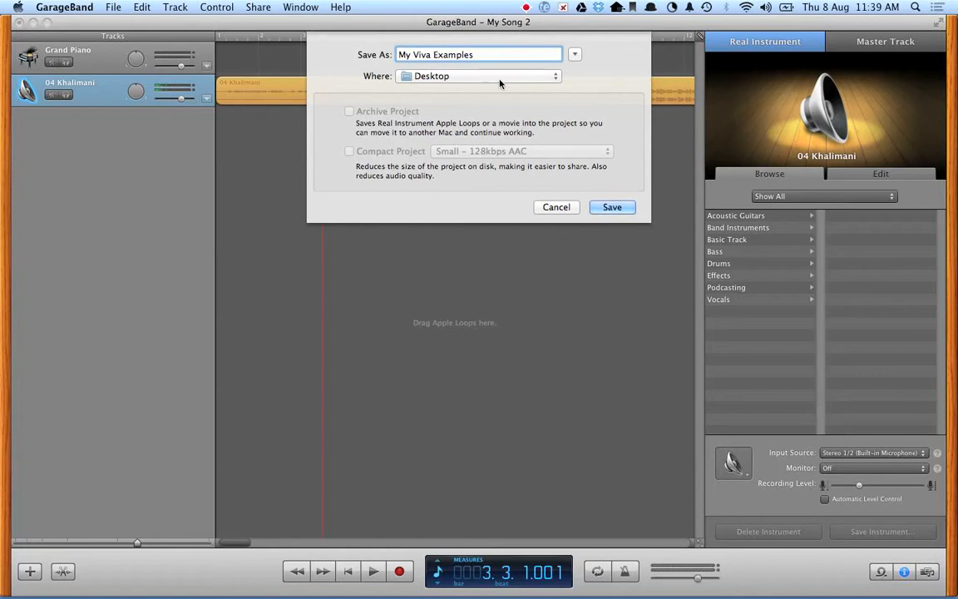
{"action": "left_click", "coordinate": [620, 208]}
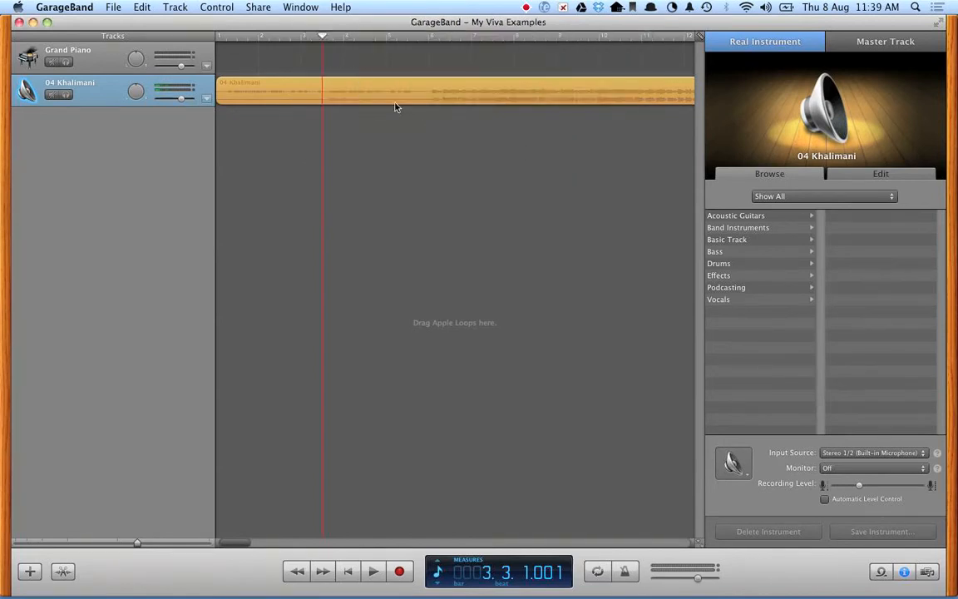
Split the song region at the playhead, positioned at about bar 3 beat 4.
{"action": "left_click", "coordinate": [297, 97]}
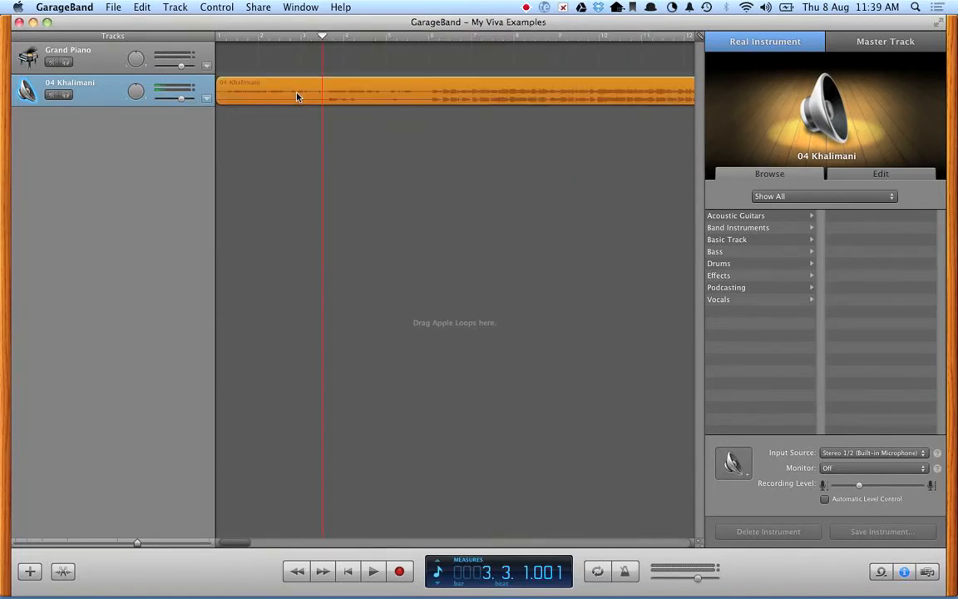
{"action": "mouse_move", "coordinate": [324, 37]}
{"action": "left_mouse_down"}
{"action": "mouse_move", "coordinate": [306, 38]}
{"action": "mouse_move", "coordinate": [342, 38]}
{"action": "mouse_move", "coordinate": [324, 39]}
{"action": "left_mouse_up"}
{"action": "left_click_drag", "start_coordinate": [324, 38], "coordinate": [333, 40]}
{"action": "left_click", "coordinate": [176, 7]}
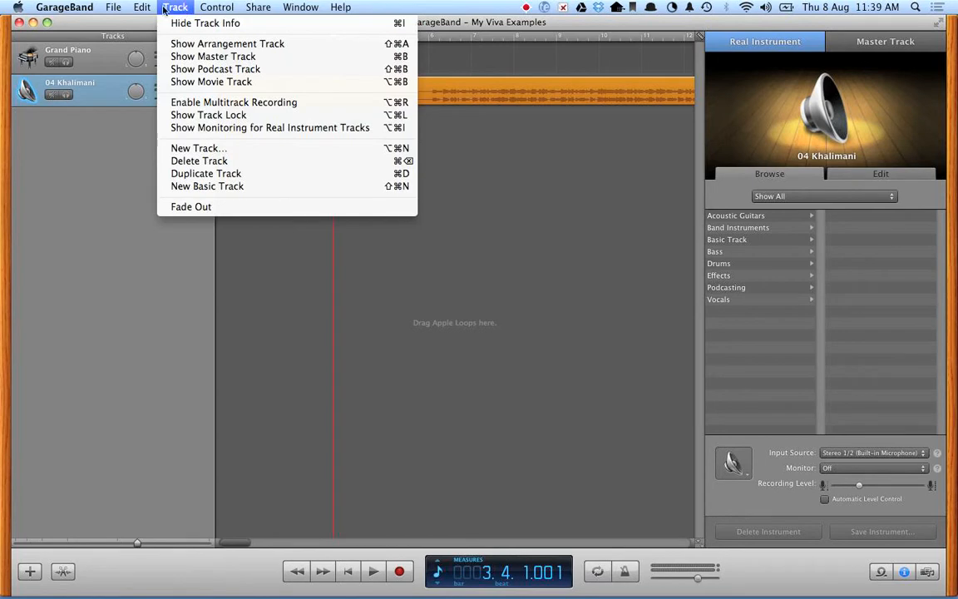
{"action": "mouse_move", "coordinate": [133, 9]}
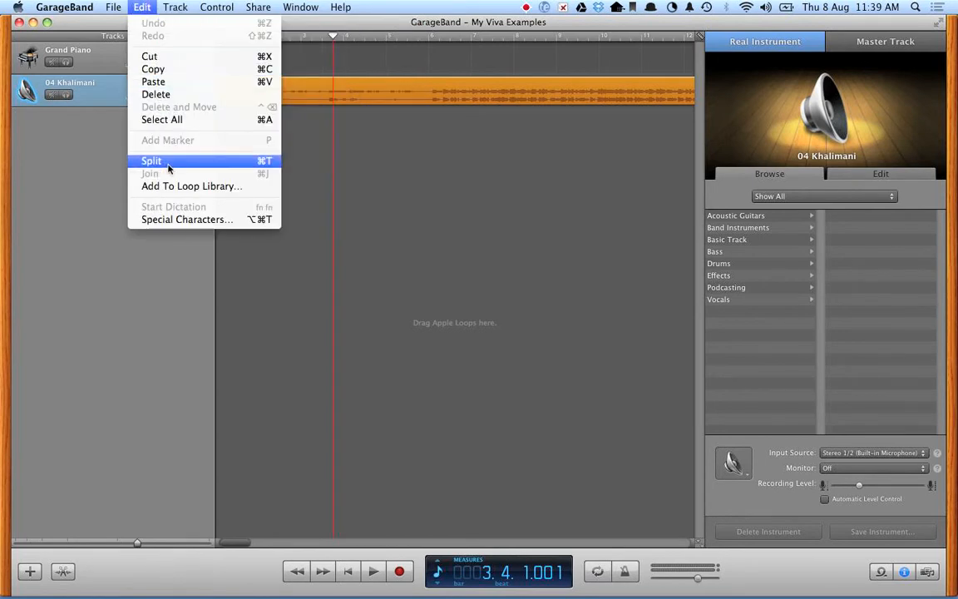
{"action": "left_click", "coordinate": [234, 163]}
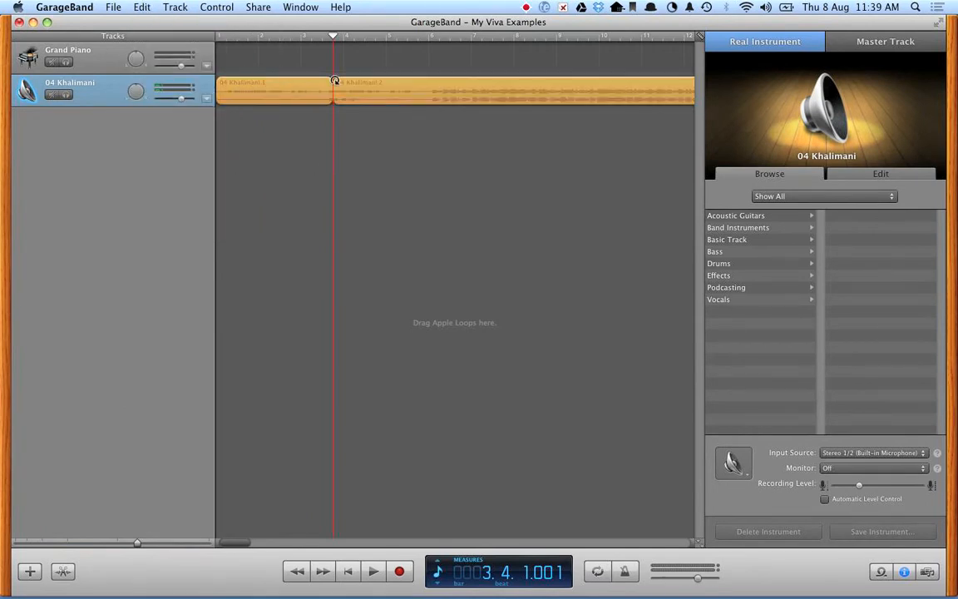
Delete the second part of the split region.
{"action": "left_click_drag", "start_coordinate": [374, 96], "coordinate": [432, 93]}
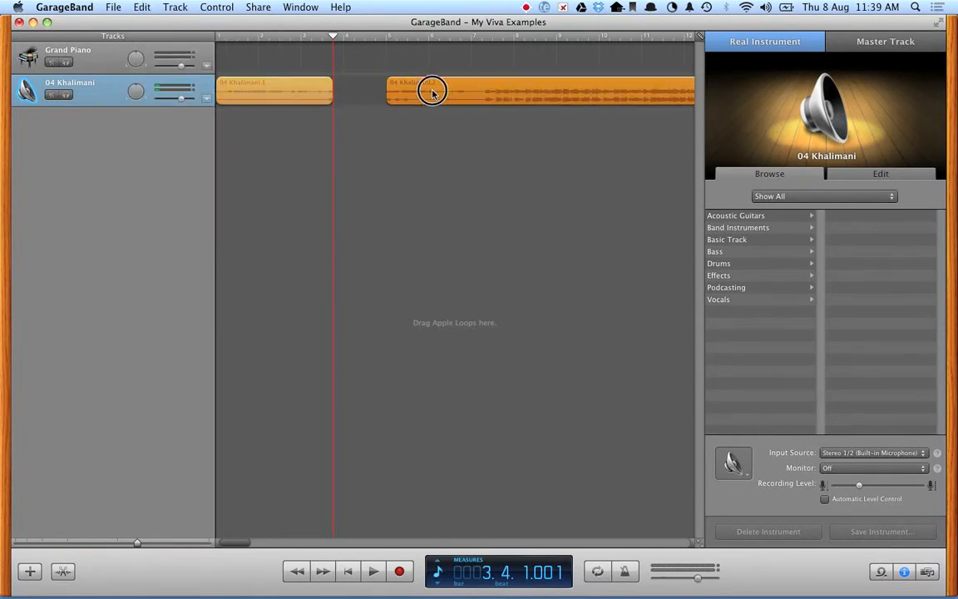
{"action": "left_click", "coordinate": [248, 89]}
{"action": "left_click", "coordinate": [416, 93]}
{"action": "key", "text": "Delete"}
Play the trimmed region from the beginning.
{"action": "left_click", "coordinate": [223, 37]}
{"action": "key", "text": "space"}
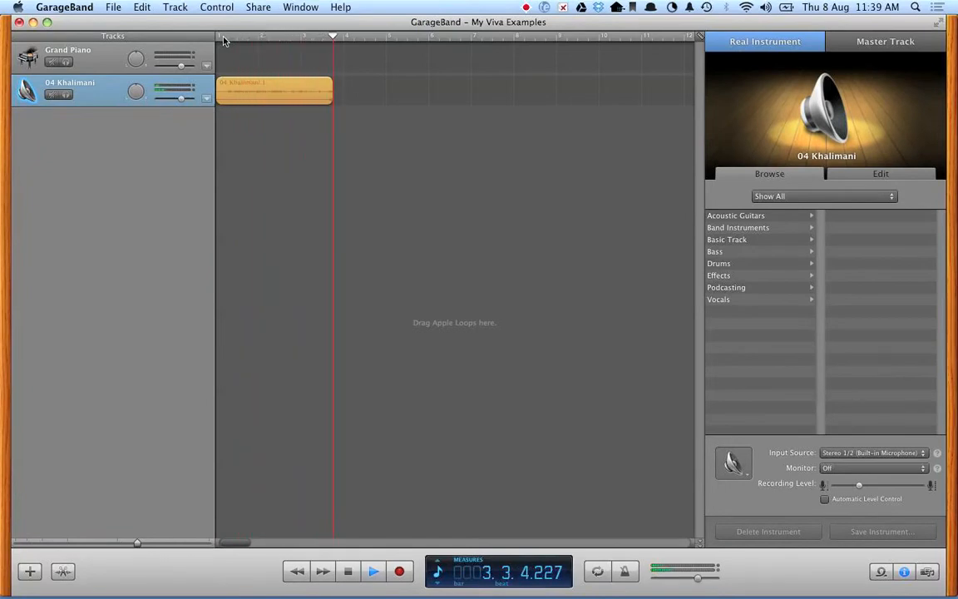
{"action": "key", "text": "space"}
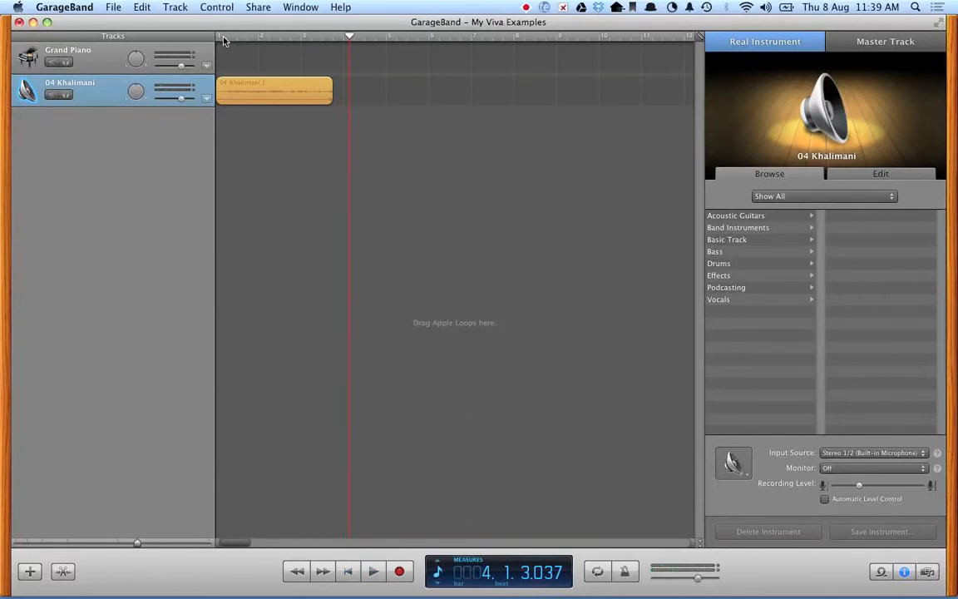
Play the end of the trimmed region starting from about bar 3.
{"action": "left_click", "coordinate": [307, 97]}
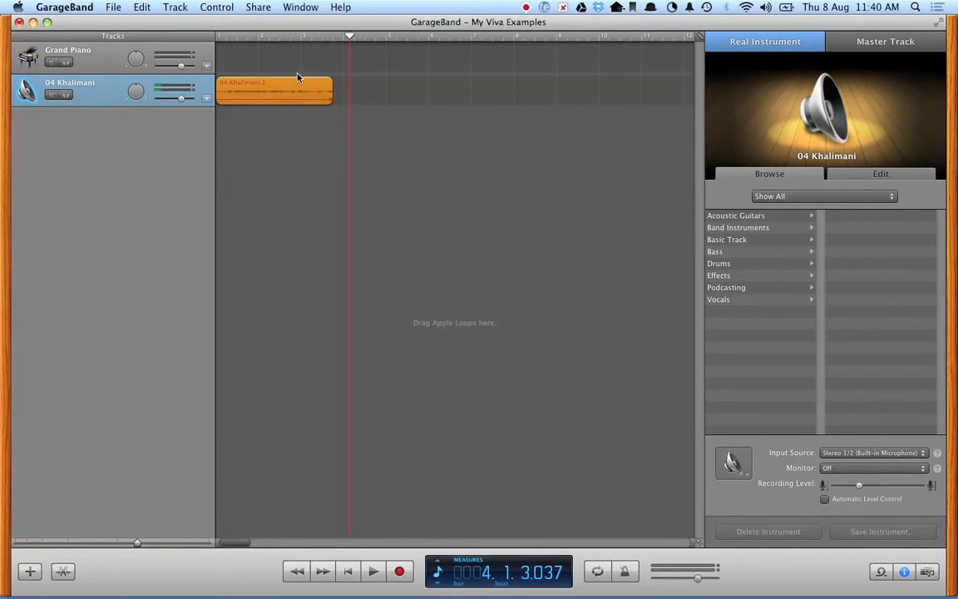
{"action": "left_click", "coordinate": [291, 37]}
{"action": "key", "text": "space"}
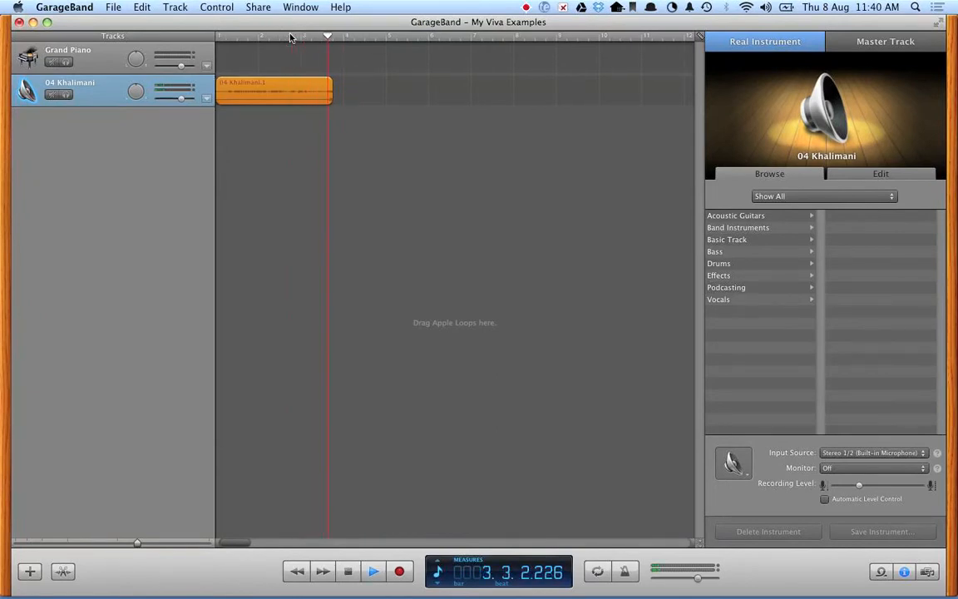
{"action": "key", "text": "space"}
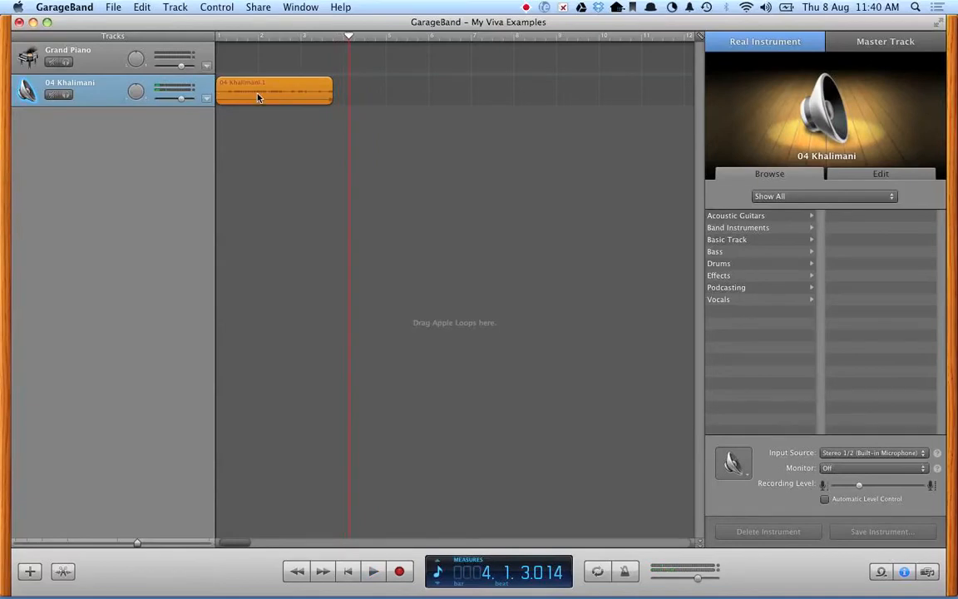
Show the track volume automation and add points that fade the volume down at the region's end.
{"action": "left_click", "coordinate": [206, 99]}
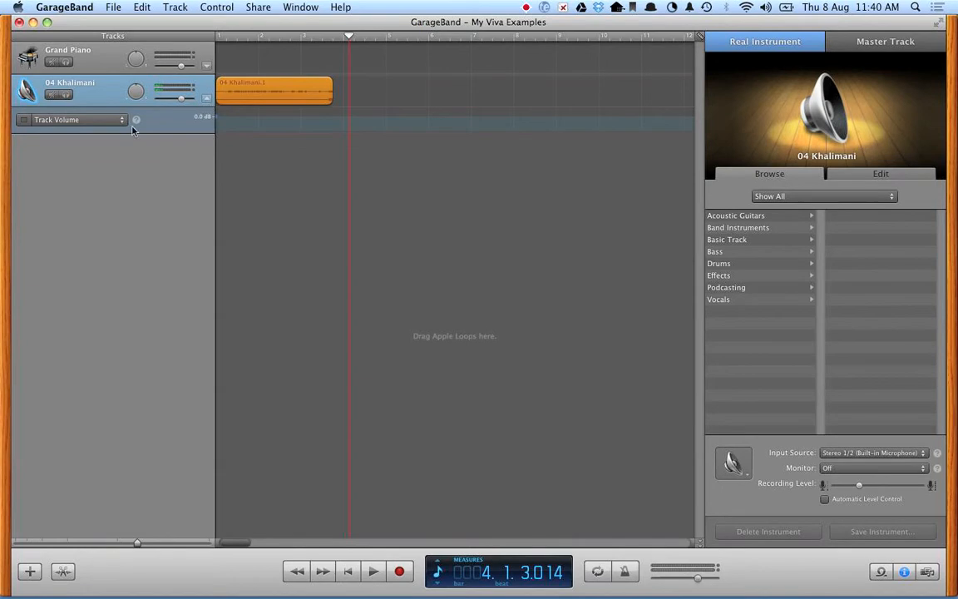
{"action": "left_click", "coordinate": [311, 117]}
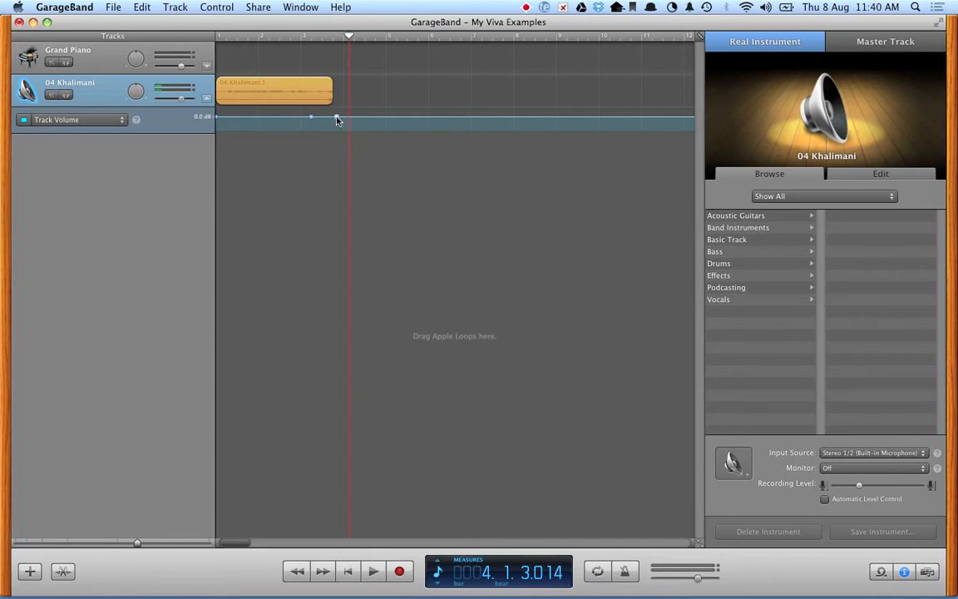
{"action": "left_click_drag", "start_coordinate": [337, 121], "coordinate": [333, 136]}
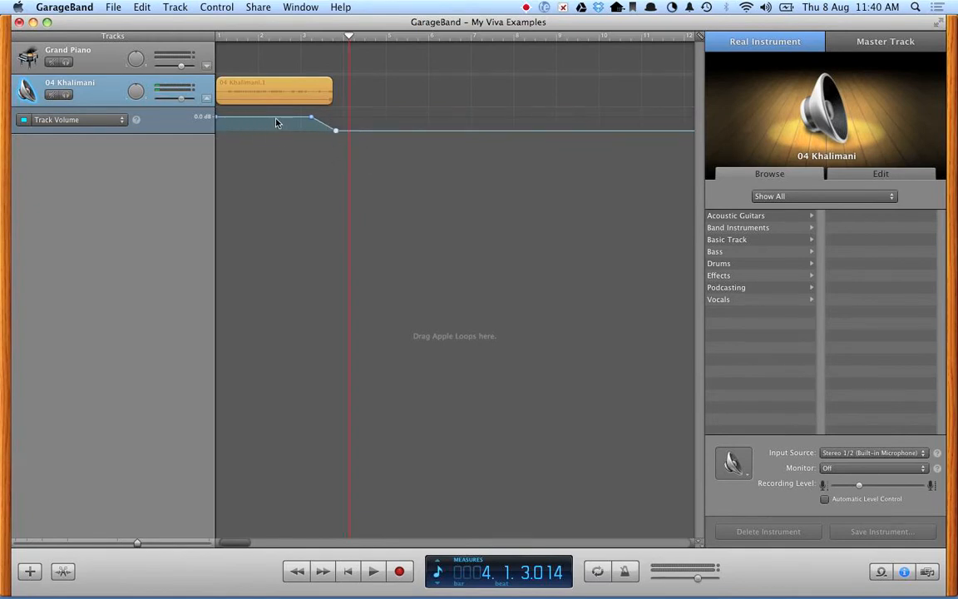
Play the song from the beginning to hear the fade-out.
{"action": "left_click", "coordinate": [221, 38]}
{"action": "key", "text": "space"}
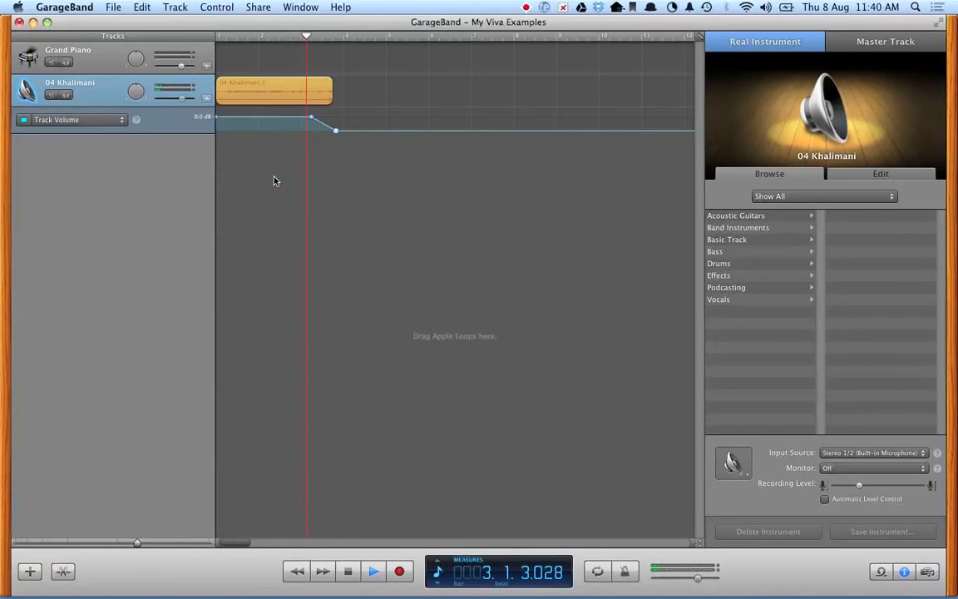
{"action": "key", "text": "space"}
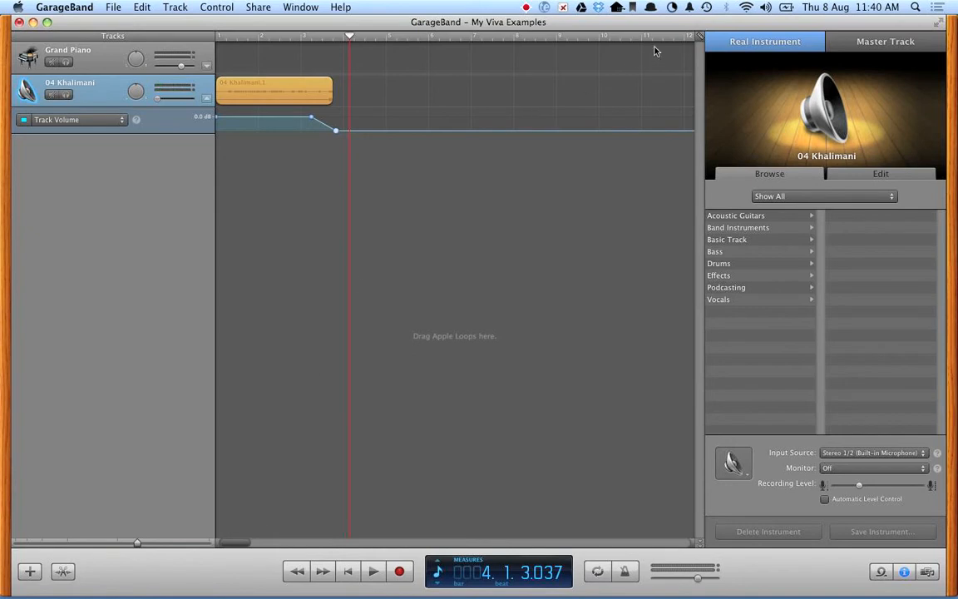
Move the song's end marker from the far end of the timeline back to about bar 7.
{"action": "left_click_drag", "start_coordinate": [236, 544], "coordinate": [664, 466]}
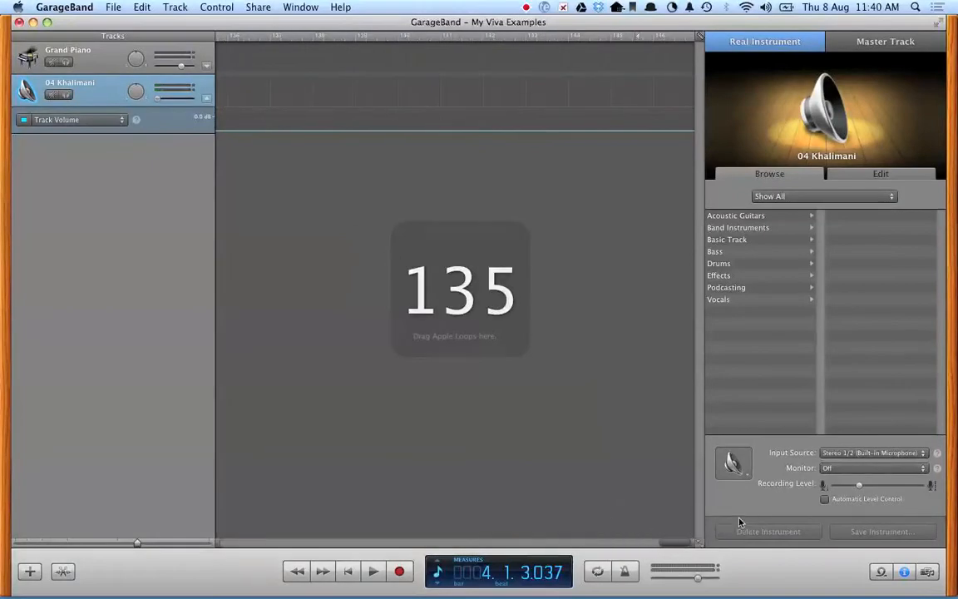
{"action": "left_click", "coordinate": [639, 38]}
{"action": "left_click_drag", "start_coordinate": [640, 38], "coordinate": [549, 46]}
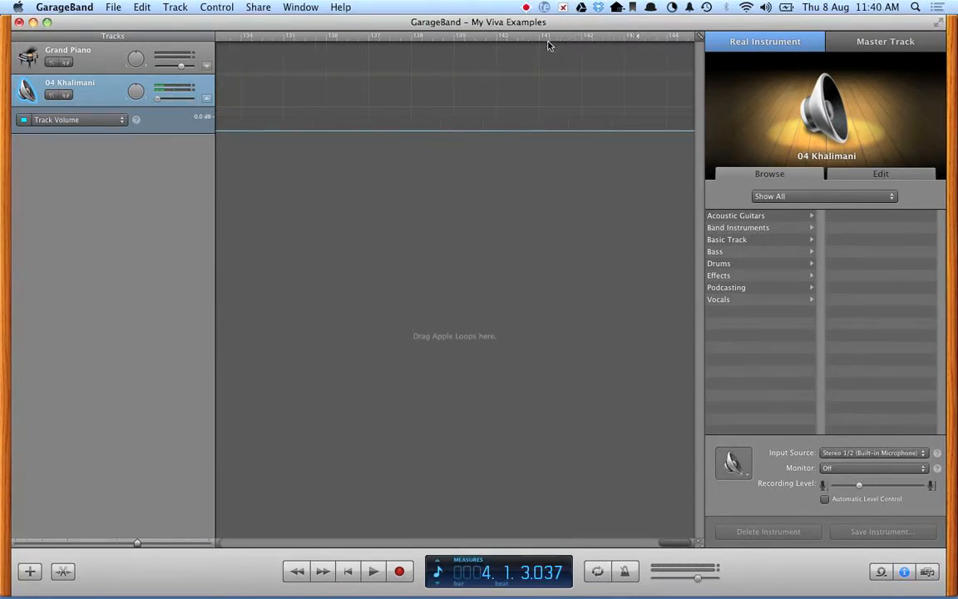
{"action": "scroll", "coordinate": [641, 48], "scroll_direction": "left", "scroll_amount": 1}
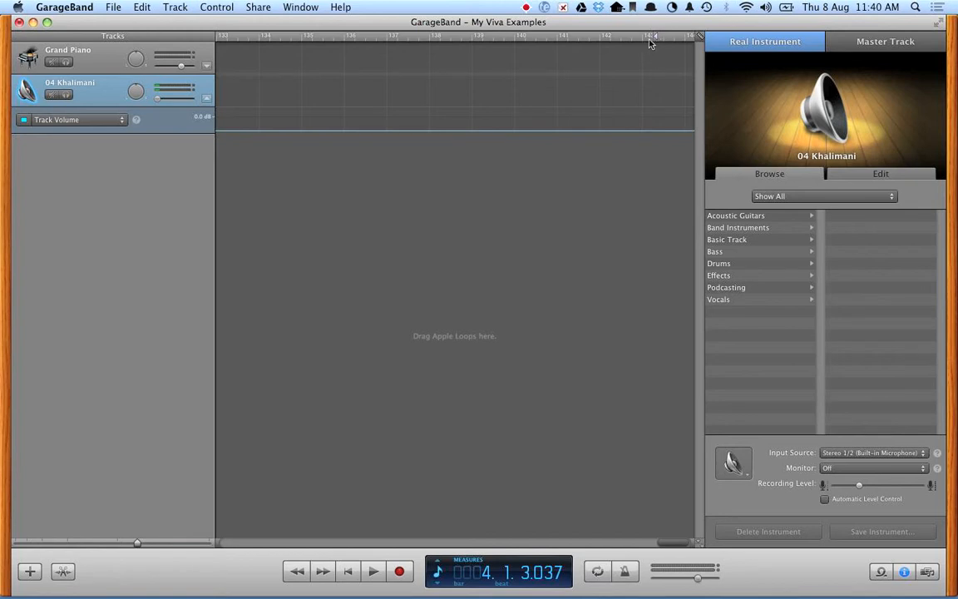
{"action": "left_click_drag", "start_coordinate": [657, 43], "coordinate": [64, 43]}
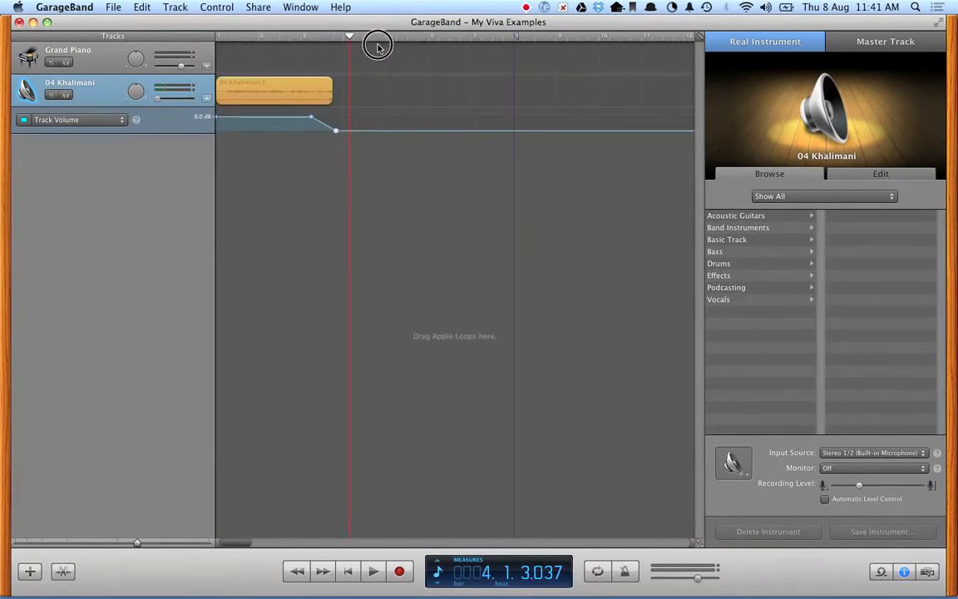
{"action": "left_click_drag", "start_coordinate": [519, 37], "coordinate": [463, 38]}
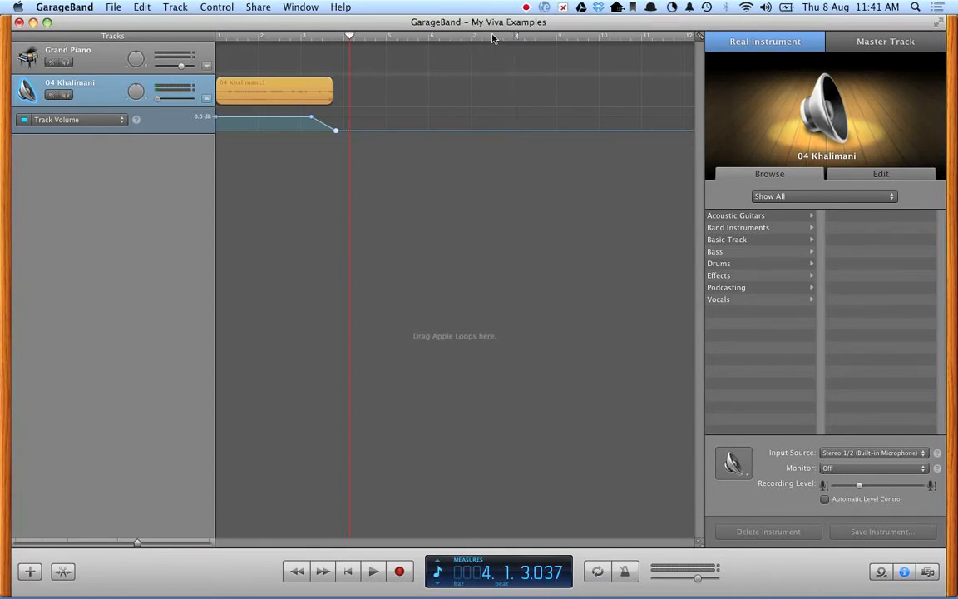
Play the song from the start to check that playback stops at the new end point.
{"action": "left_click_drag", "start_coordinate": [350, 37], "coordinate": [218, 39]}
{"action": "key", "text": "space"}
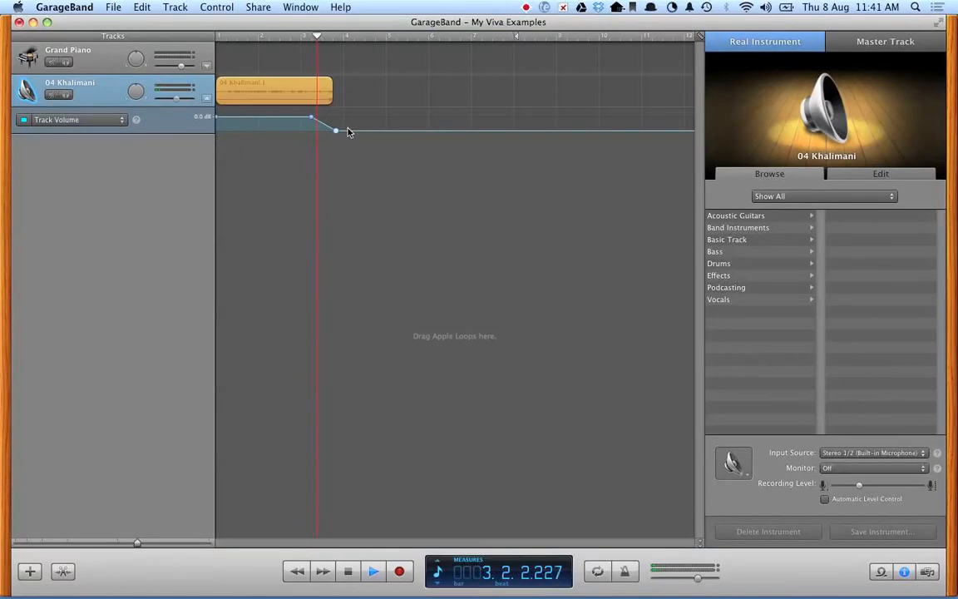
{"action": "key", "text": "space"}
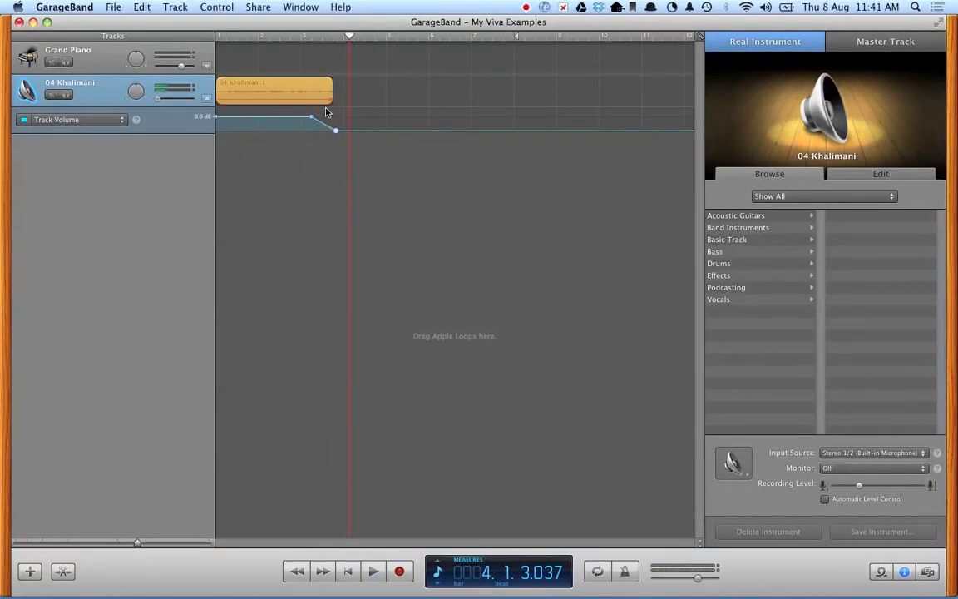
Export the song to disk compressed with AAC Encoder at Medium Quality.
{"action": "left_click", "coordinate": [258, 6]}
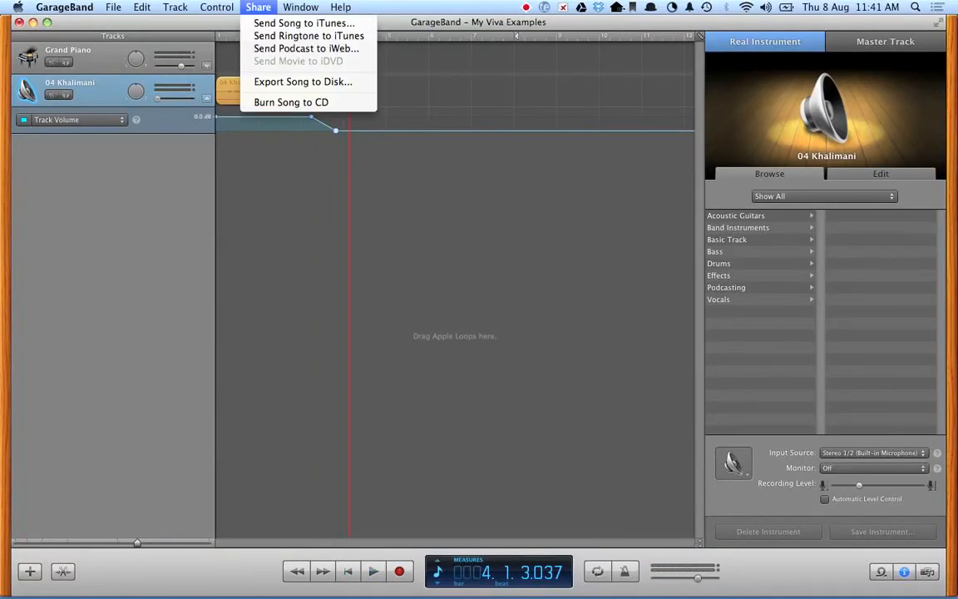
{"action": "left_click", "coordinate": [275, 86]}
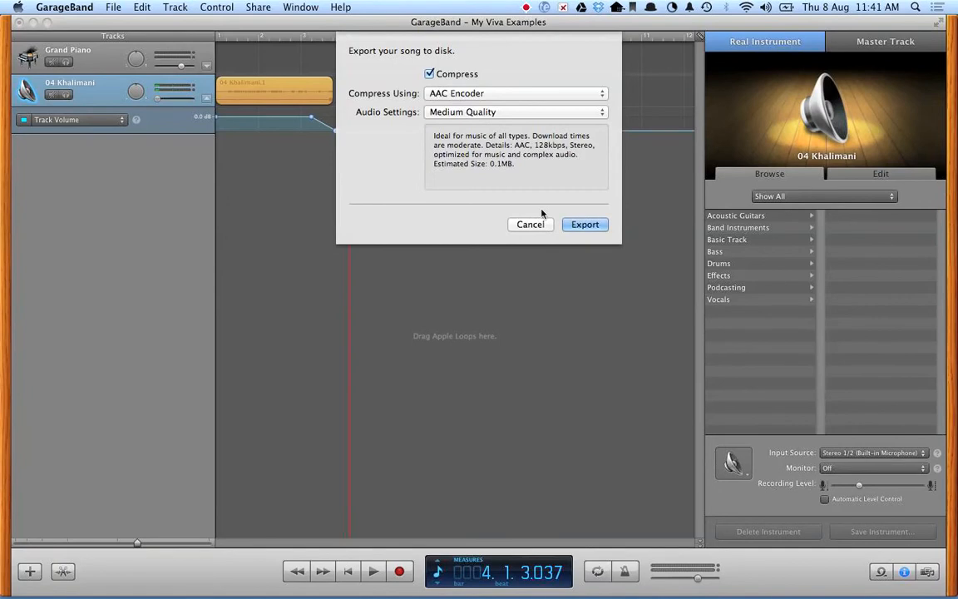
{"action": "left_click", "coordinate": [585, 224]}
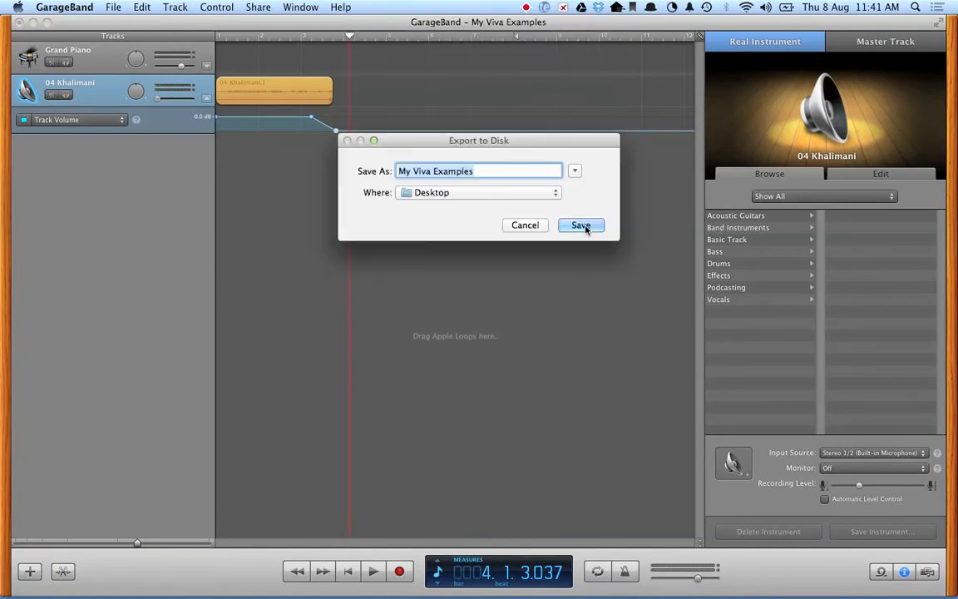
Create a new folder named Listening Examples on the Desktop from the export save dialog.
{"action": "left_click", "coordinate": [575, 171]}
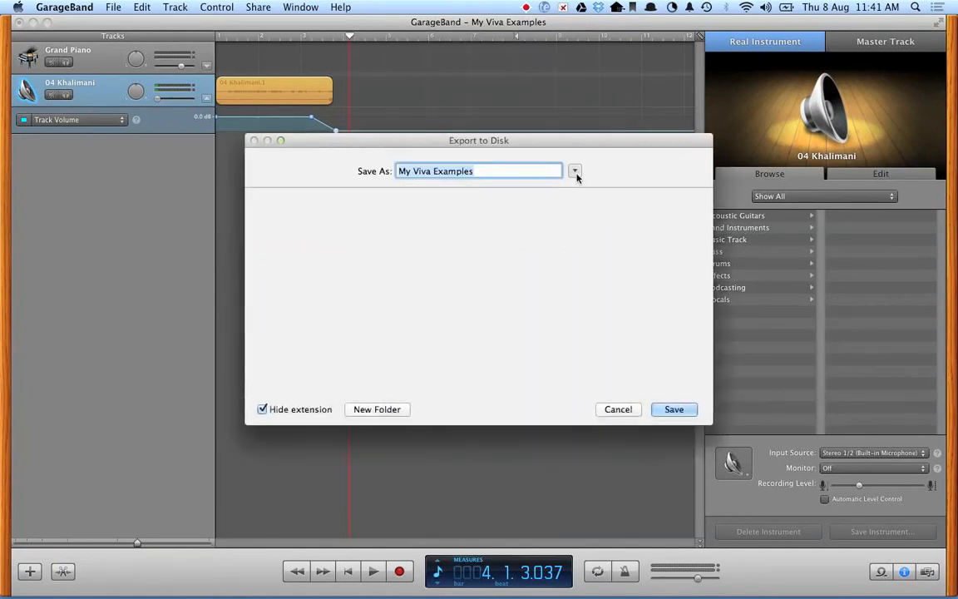
{"action": "left_click", "coordinate": [374, 416]}
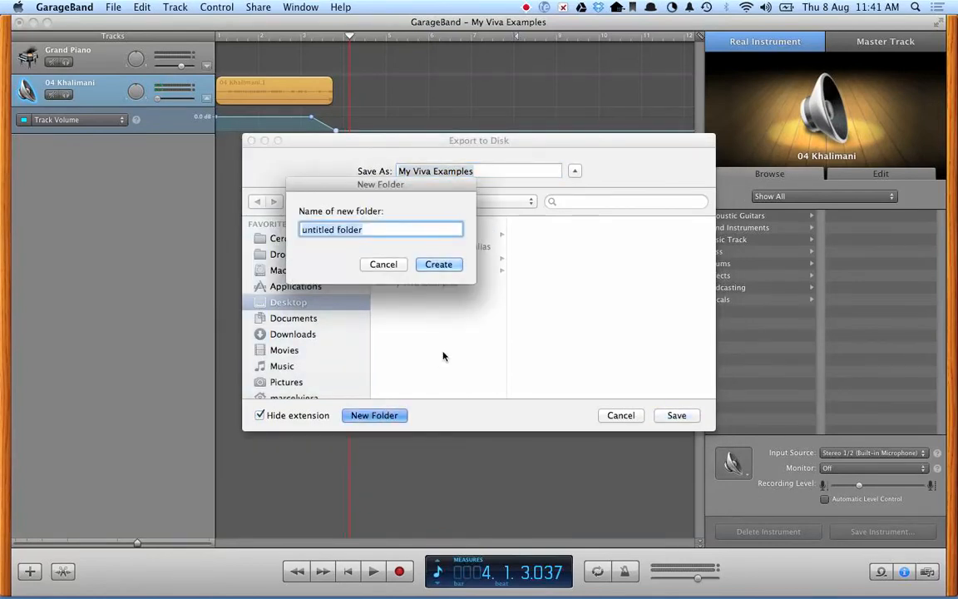
{"action": "type", "text": "Lisen"}
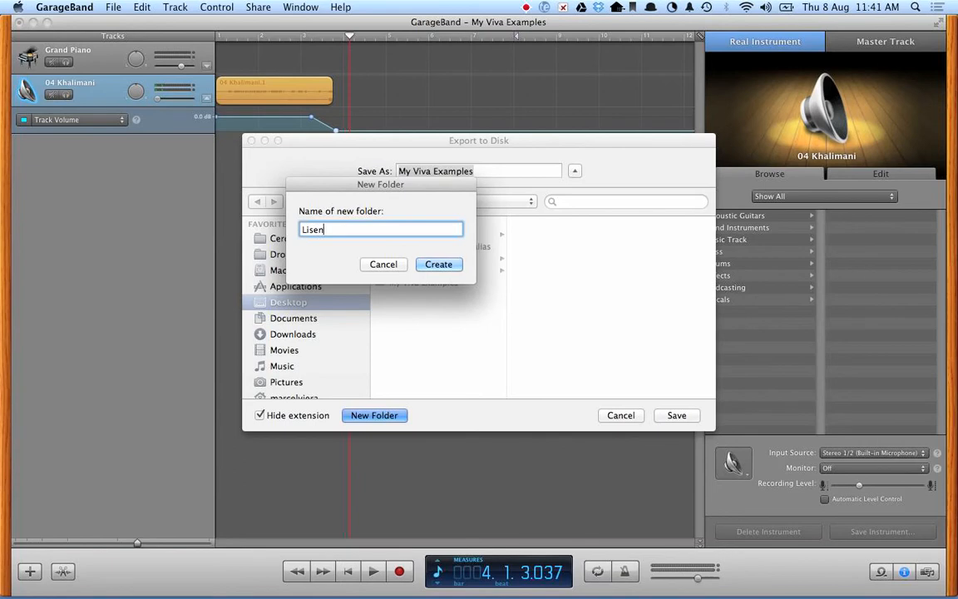
{"action": "key", "text": "BackSpace"}
{"action": "key", "text": "BackSpace"}
{"action": "type", "text": "tening Examples"}
{"action": "key", "text": "Return"}
Save the exported song as Example 1 in that folder and quit GarageBand.
{"action": "type", "text": "Ex"}
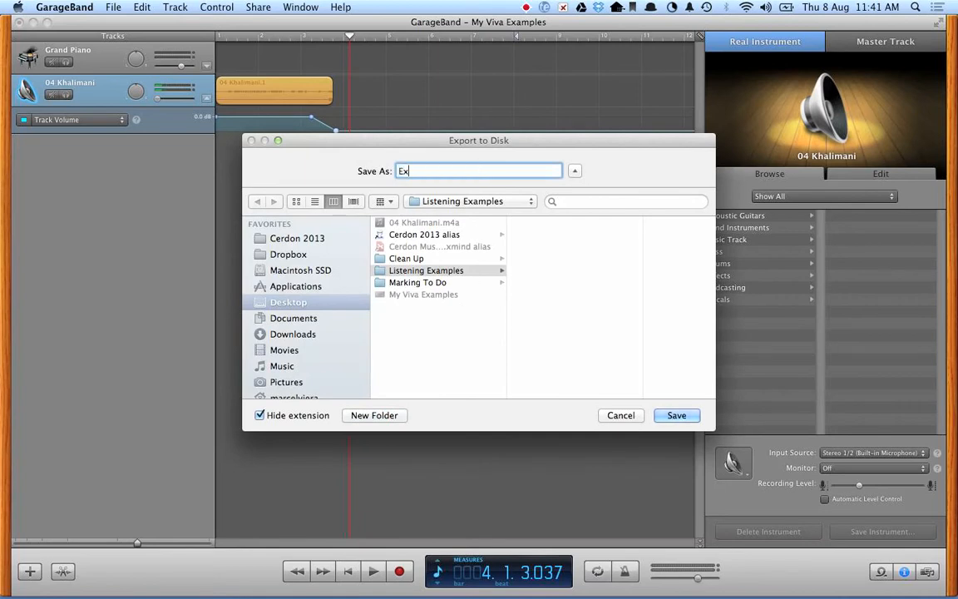
{"action": "type", "text": "ample 1"}
{"action": "left_click", "coordinate": [677, 415]}
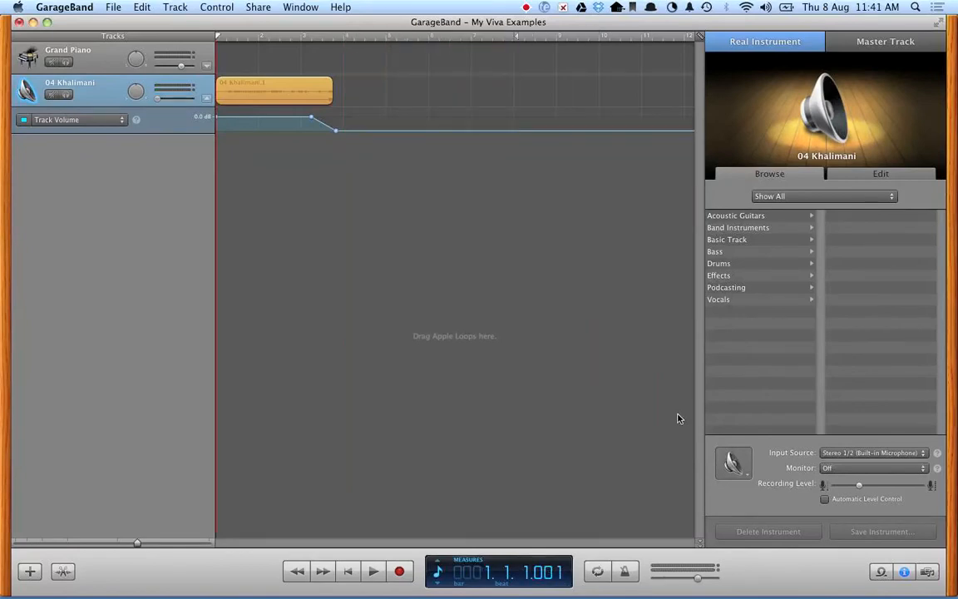
{"action": "key", "text": "super+q"}
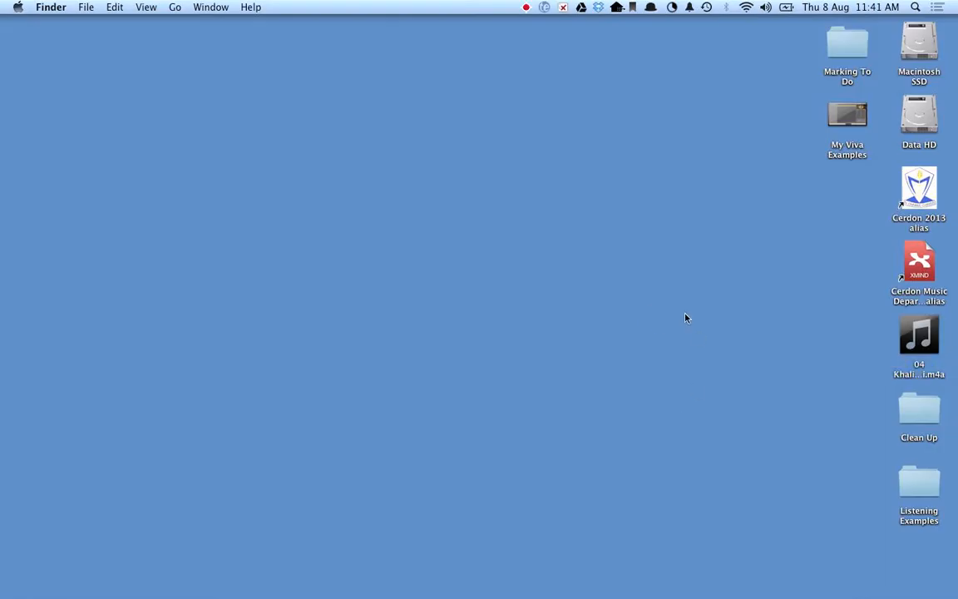
Open the Listening Examples folder in Finder and preview Example 1.m4a.
{"action": "double_click", "coordinate": [915, 480]}
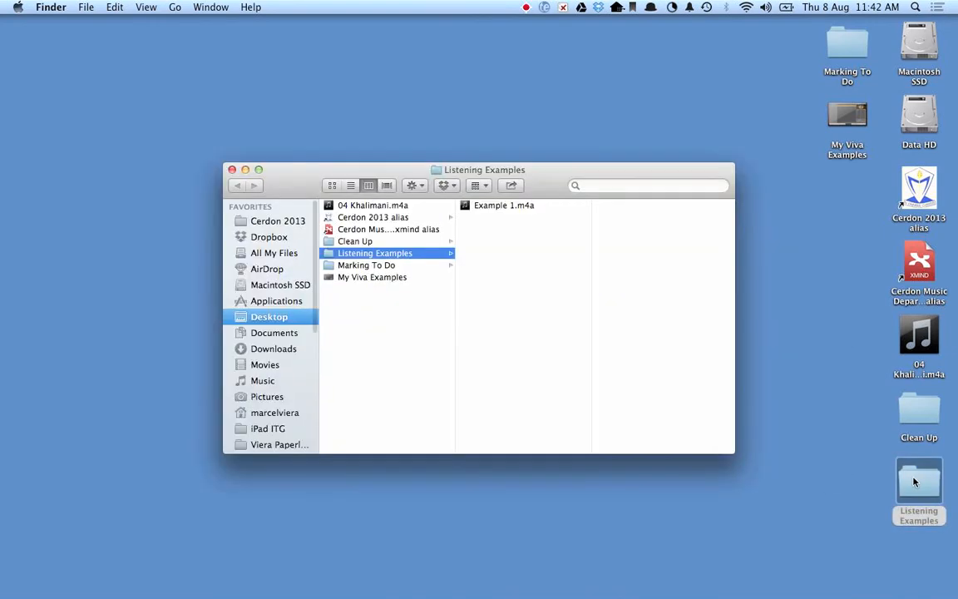
{"action": "left_click", "coordinate": [496, 207]}
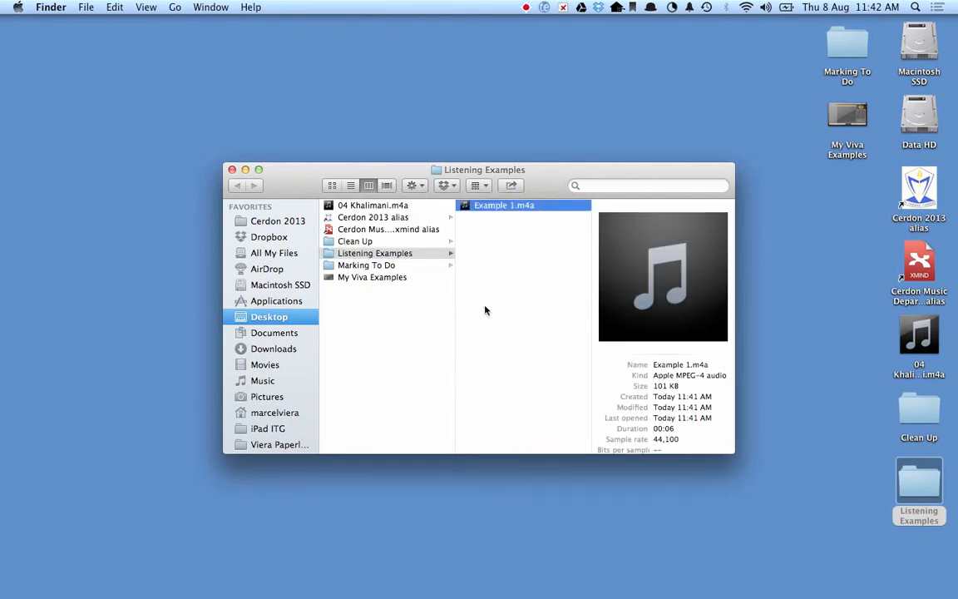
{"action": "key", "text": "space"}
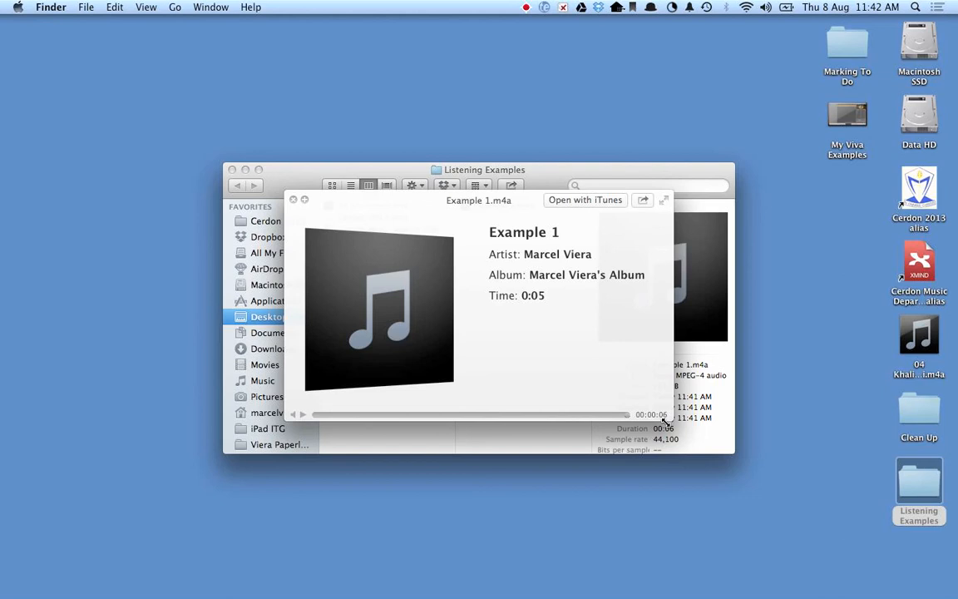
{"action": "key", "text": "space"}
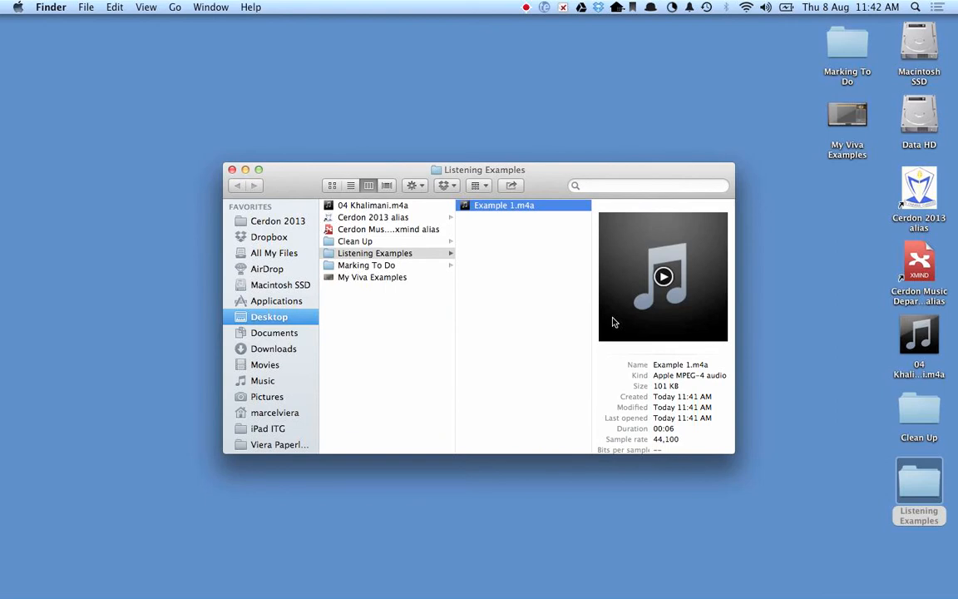